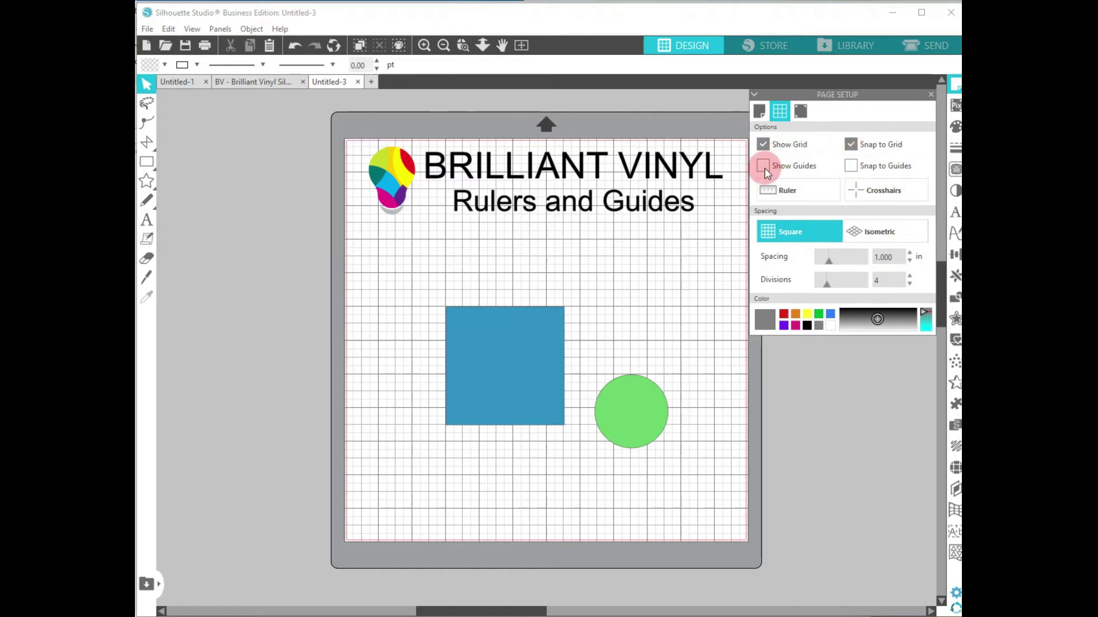
Toggle the rulers on and off, then zoom in around the blue square.
{"action": "left_click", "coordinate": [786, 191]}
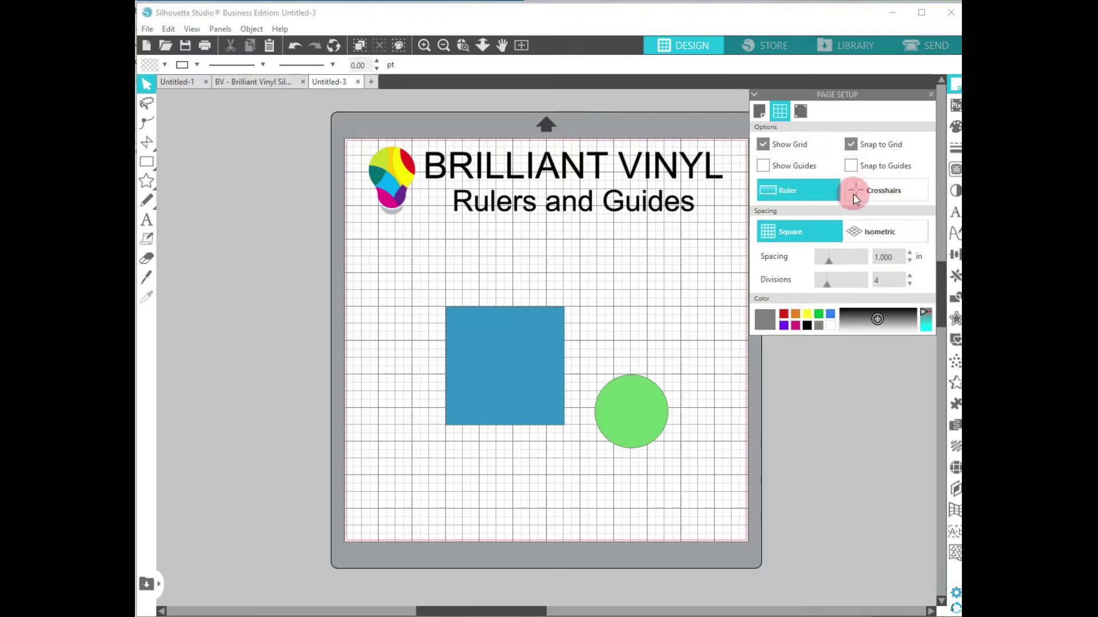
{"action": "left_click", "coordinate": [815, 189]}
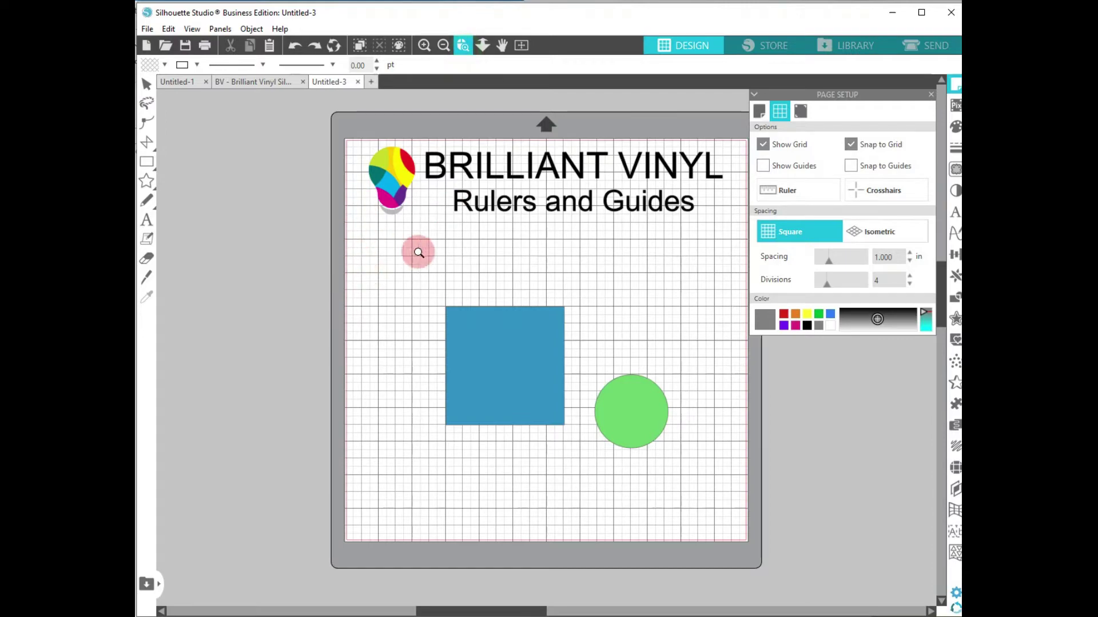
{"action": "left_click", "coordinate": [483, 46]}
{"action": "left_click_drag", "start_coordinate": [490, 392], "coordinate": [520, 534]}
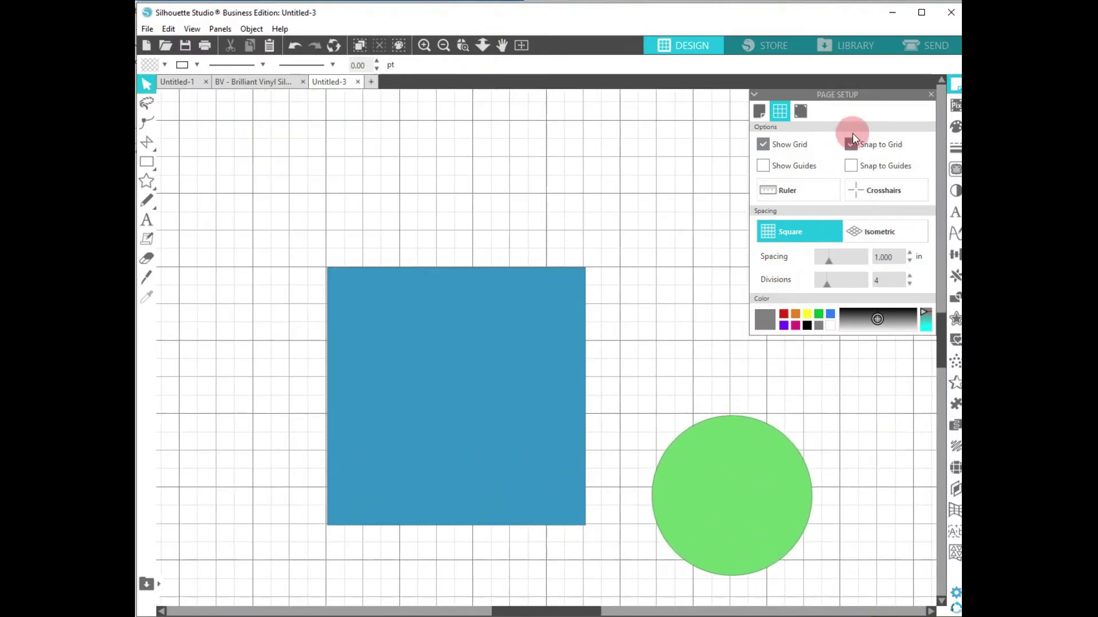
Nudge the blue square into place in whole grid steps with Snap to Grid on.
{"action": "left_click_drag", "start_coordinate": [387, 301], "coordinate": [419, 317]}
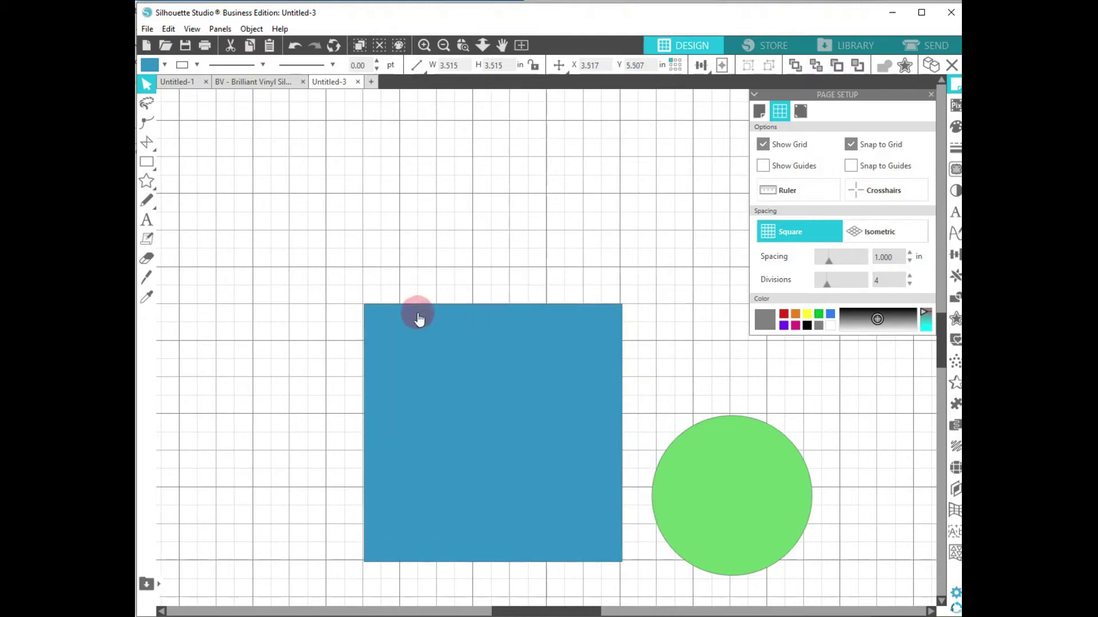
{"action": "left_click", "coordinate": [376, 278]}
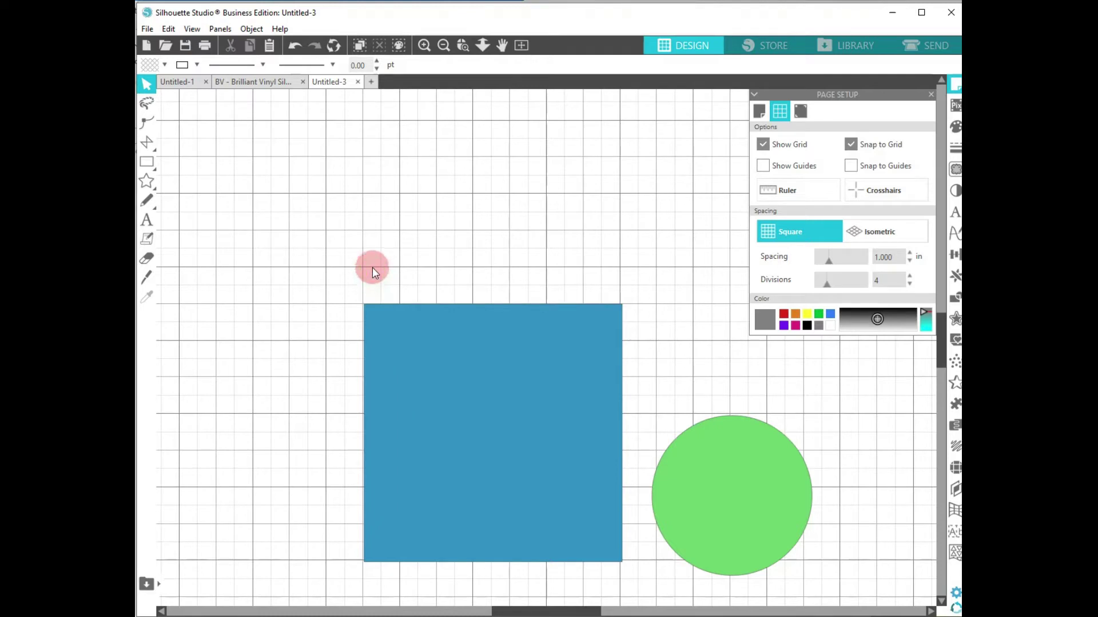
{"action": "left_click_drag", "start_coordinate": [376, 311], "coordinate": [388, 280]}
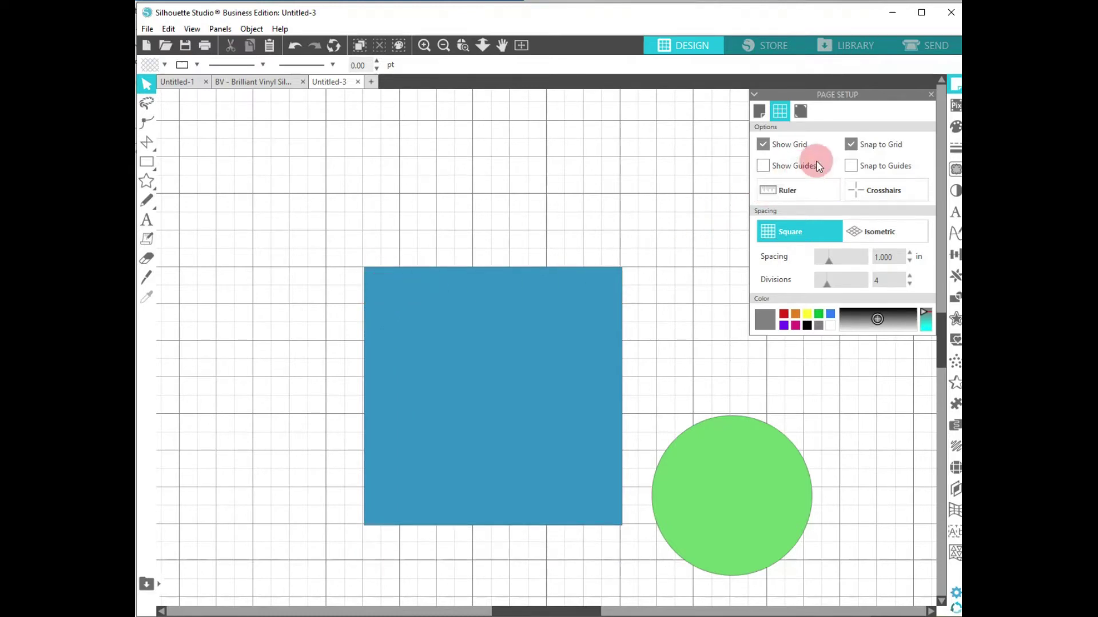
Move the square with grid snapping off, then on, and set the green circle on its top edge.
{"action": "left_click", "coordinate": [852, 146]}
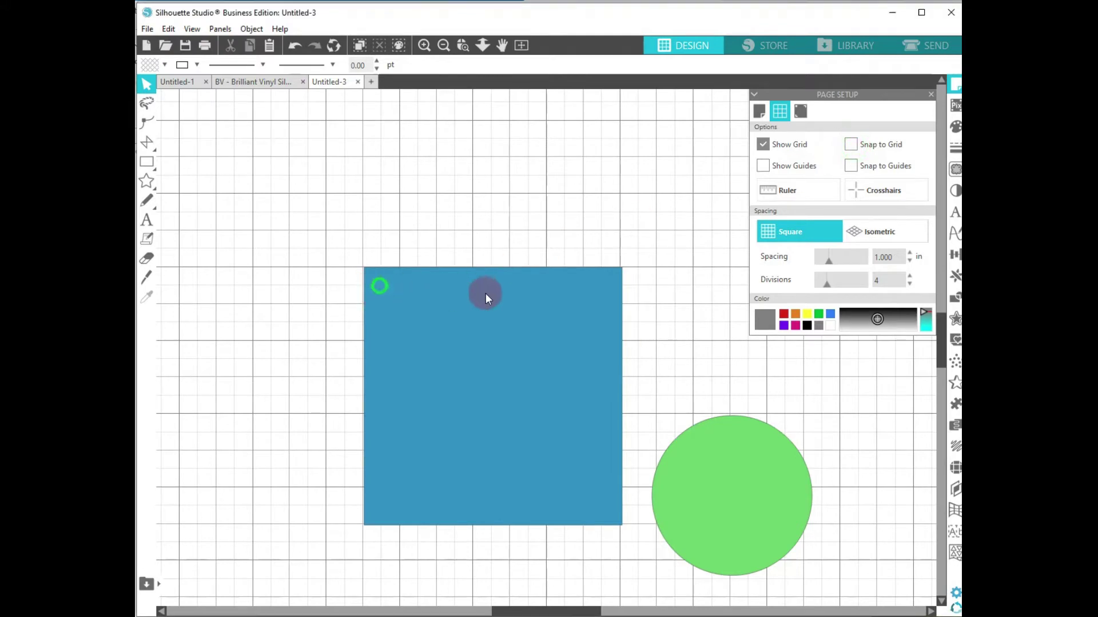
{"action": "left_click_drag", "start_coordinate": [372, 293], "coordinate": [335, 290]}
{"action": "left_click", "coordinate": [850, 146]}
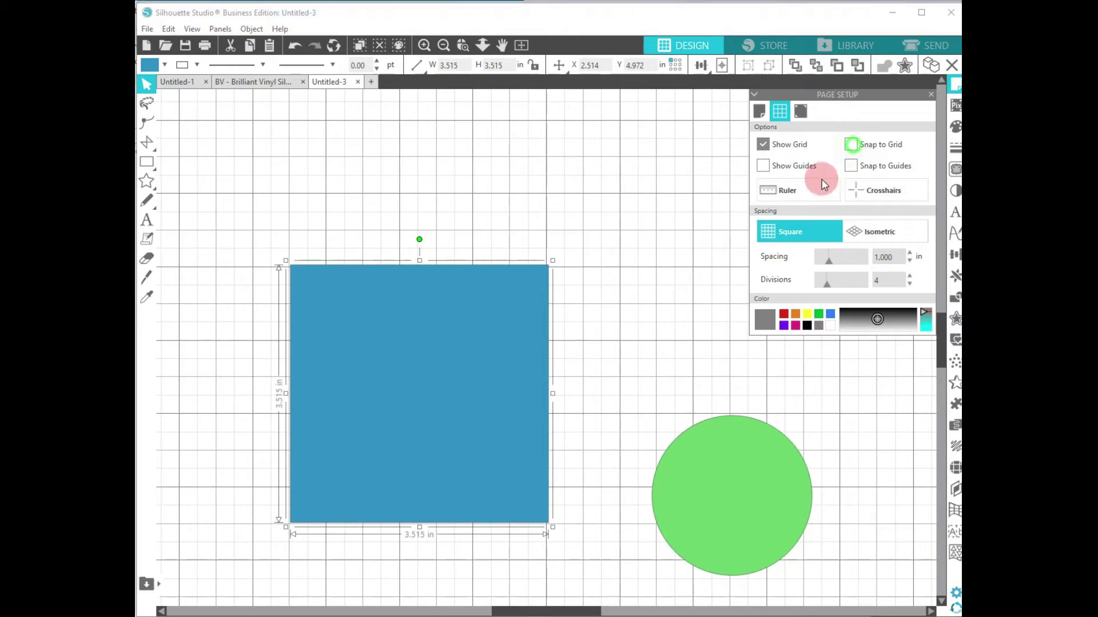
{"action": "left_click_drag", "start_coordinate": [412, 360], "coordinate": [468, 399]}
{"action": "left_click_drag", "start_coordinate": [701, 467], "coordinate": [469, 300]}
{"action": "left_click", "coordinate": [292, 195]}
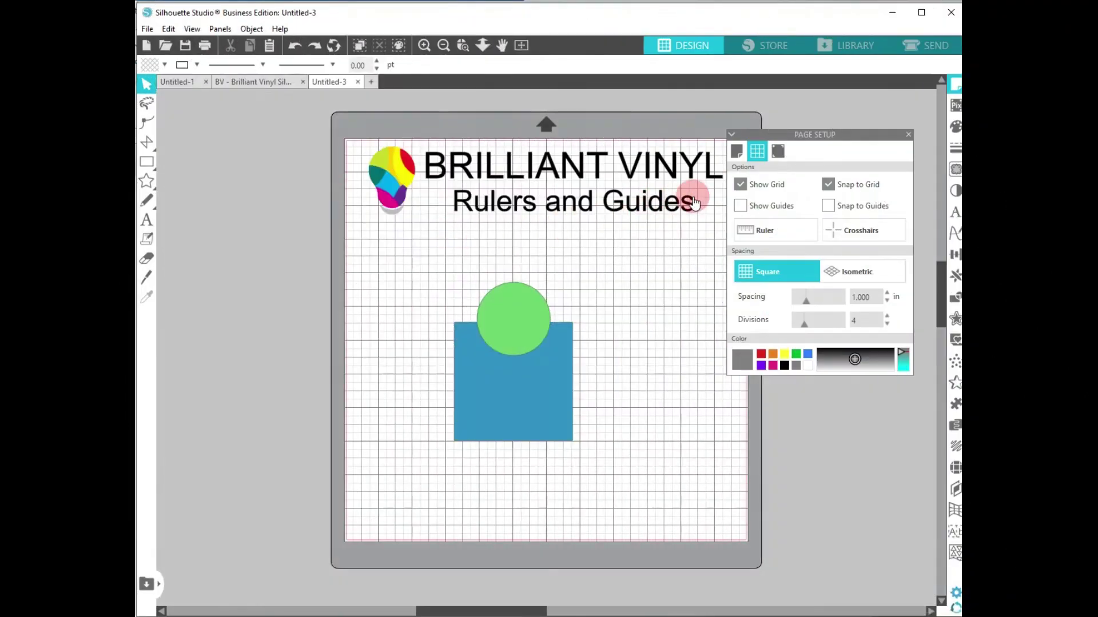
Hide the grid, turn off Snap to Grid, and display the rulers.
{"action": "left_click", "coordinate": [740, 184]}
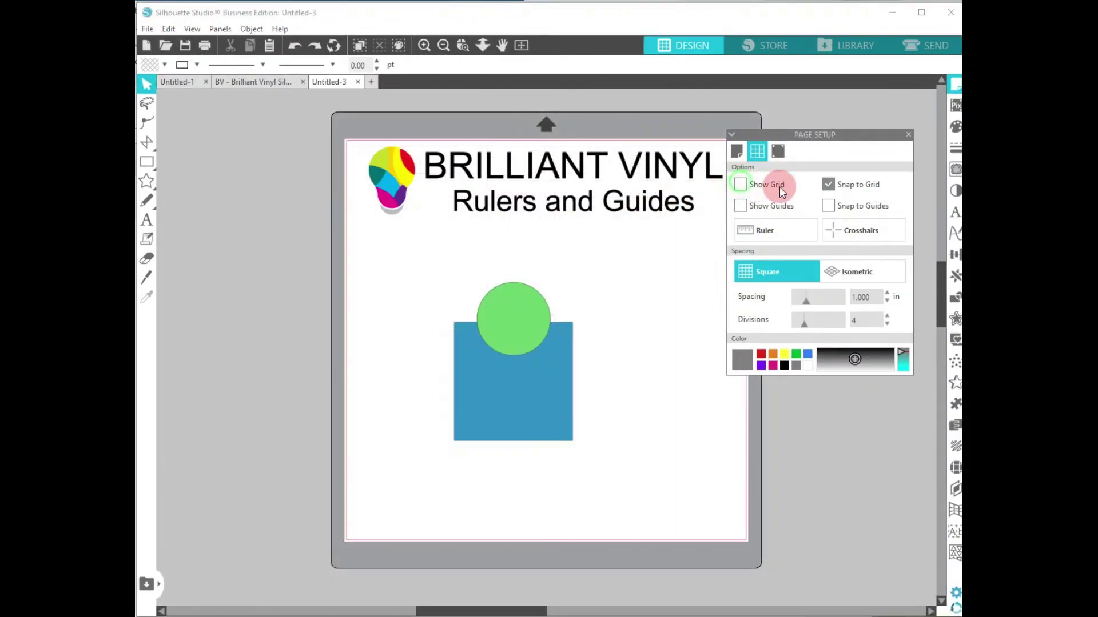
{"action": "left_click", "coordinate": [829, 185]}
{"action": "left_click", "coordinate": [756, 231]}
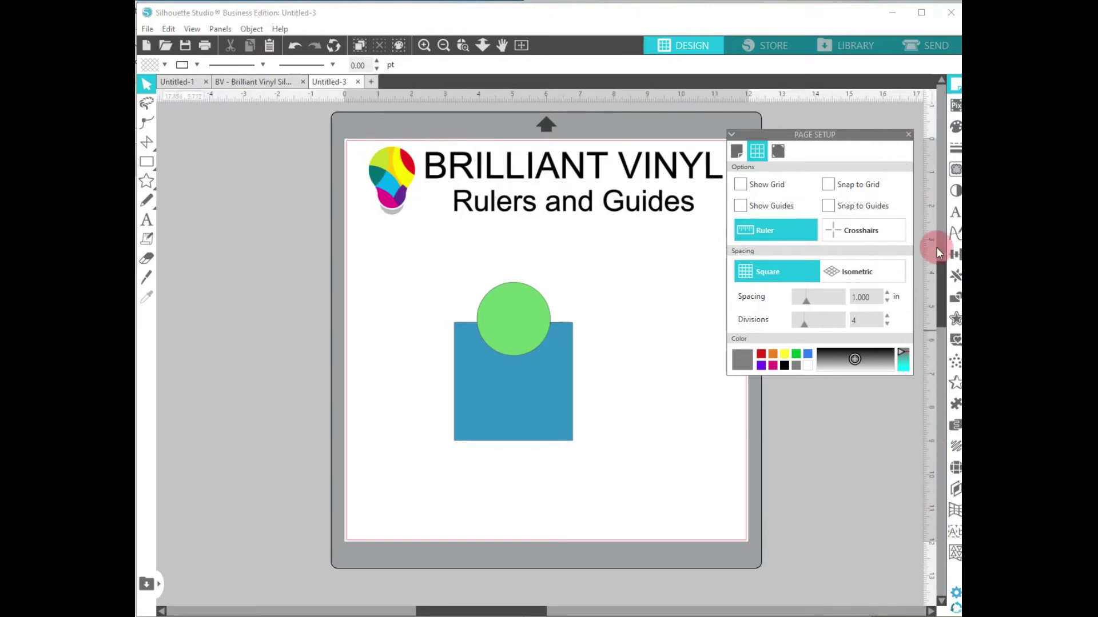
Drag along the rulers to check measurements, then select the green circle.
{"action": "left_click_drag", "start_coordinate": [934, 136], "coordinate": [935, 542]}
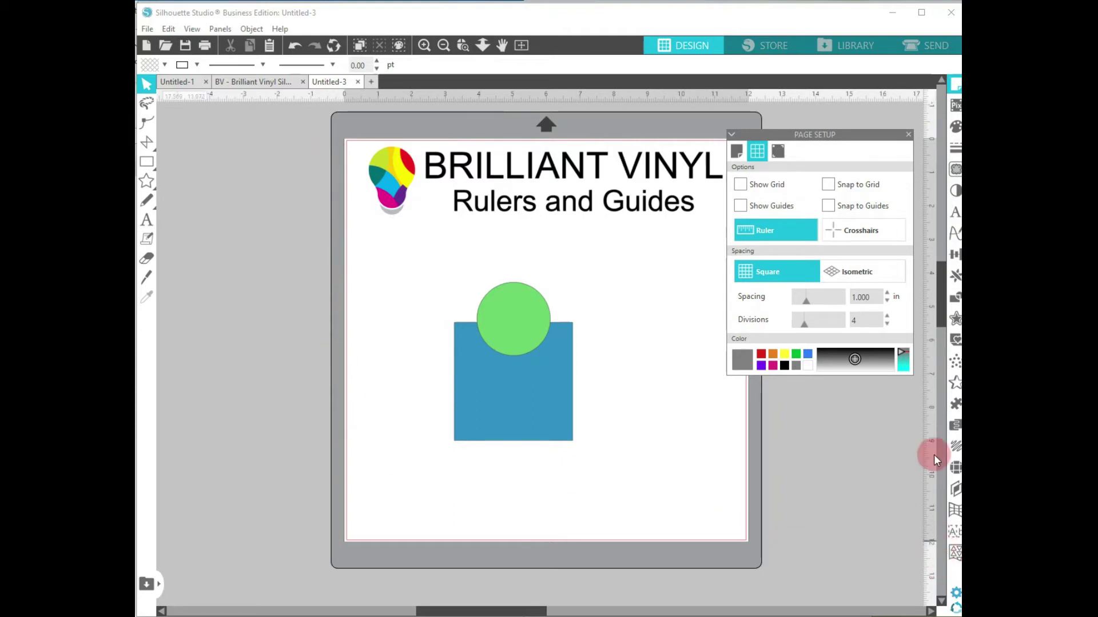
{"action": "left_click_drag", "start_coordinate": [934, 455], "coordinate": [517, 317]}
{"action": "left_click", "coordinate": [518, 317]}
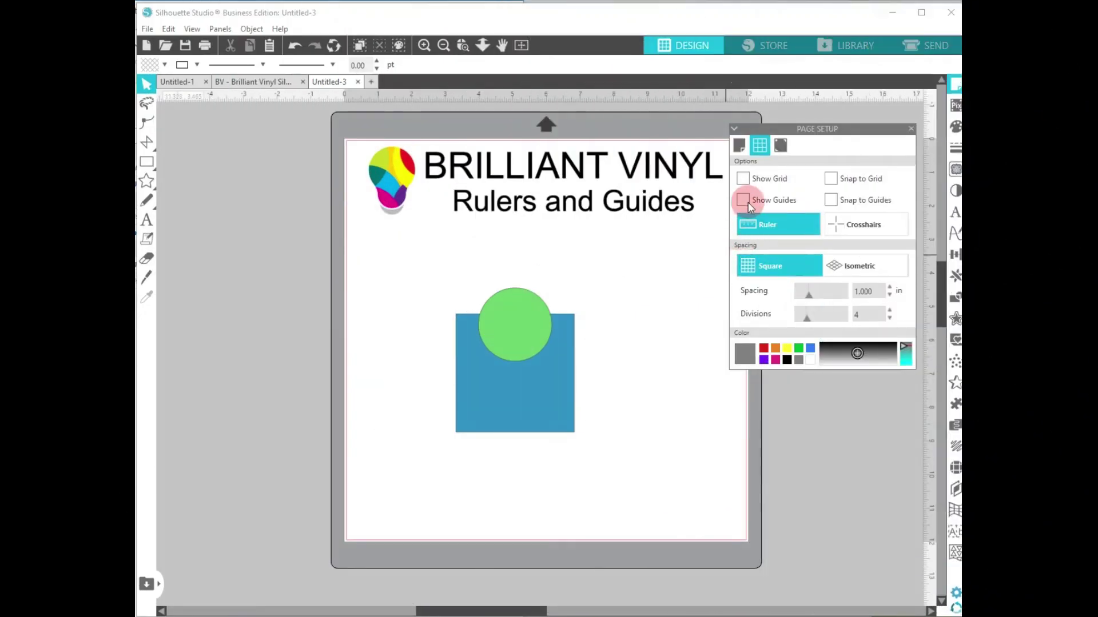
Turn on Show Guides and Snap to Guides; add guides across and left of the square.
{"action": "left_click", "coordinate": [742, 200]}
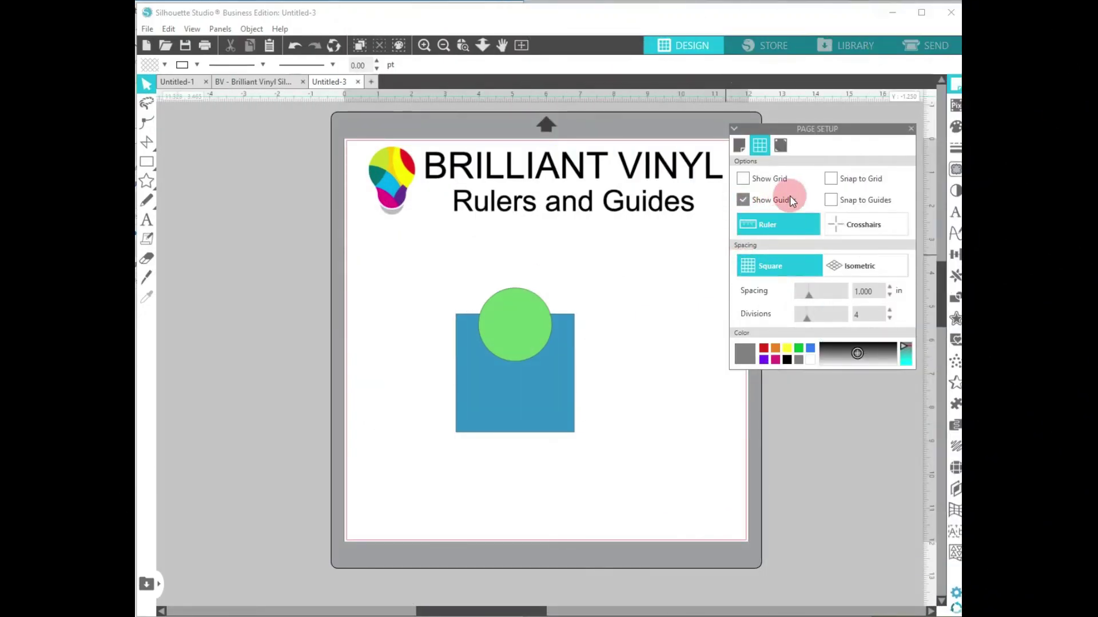
{"action": "left_click", "coordinate": [830, 200]}
{"action": "left_click_drag", "start_coordinate": [584, 99], "coordinate": [581, 337]}
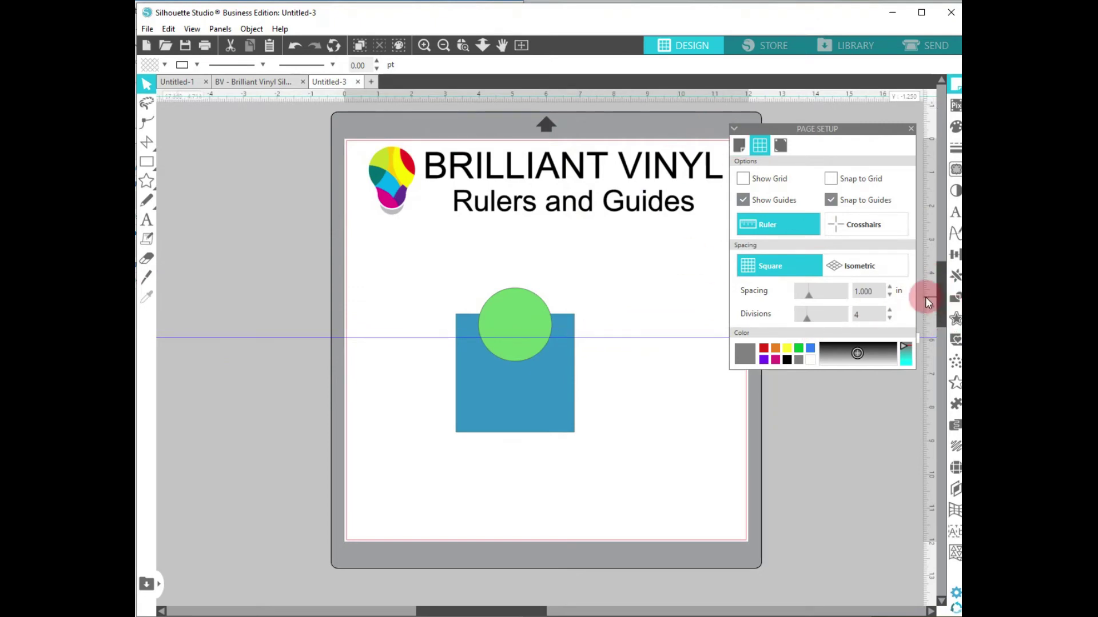
{"action": "left_click_drag", "start_coordinate": [926, 297], "coordinate": [430, 312]}
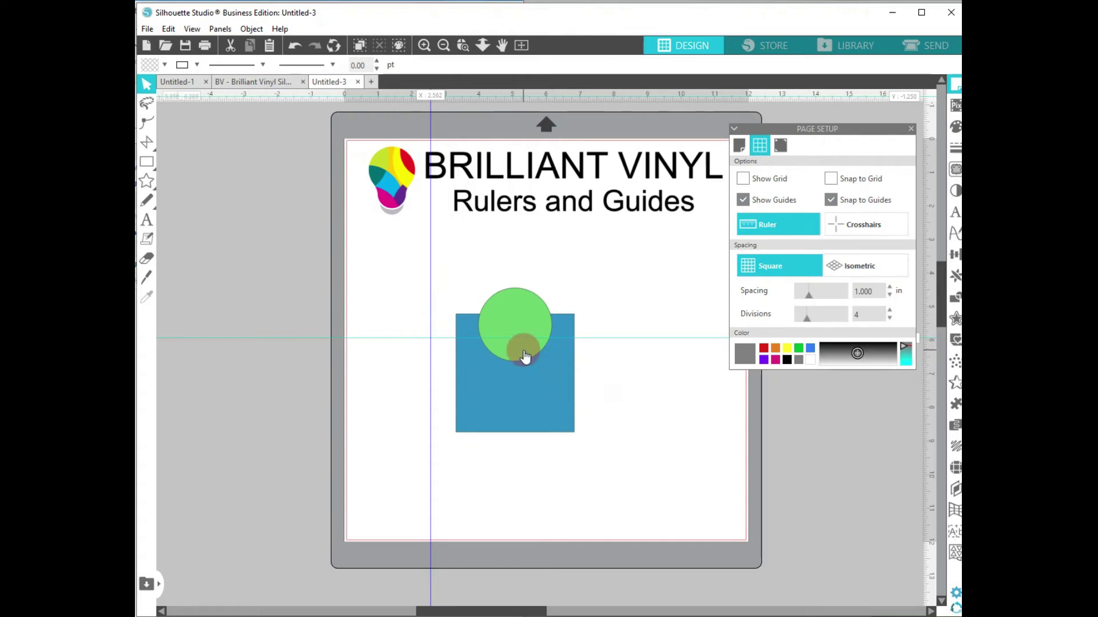
Shift the circle and square around the guides, lining the square up with the vertical guide.
{"action": "left_click_drag", "start_coordinate": [522, 356], "coordinate": [641, 438]}
{"action": "left_click_drag", "start_coordinate": [506, 395], "coordinate": [499, 448]}
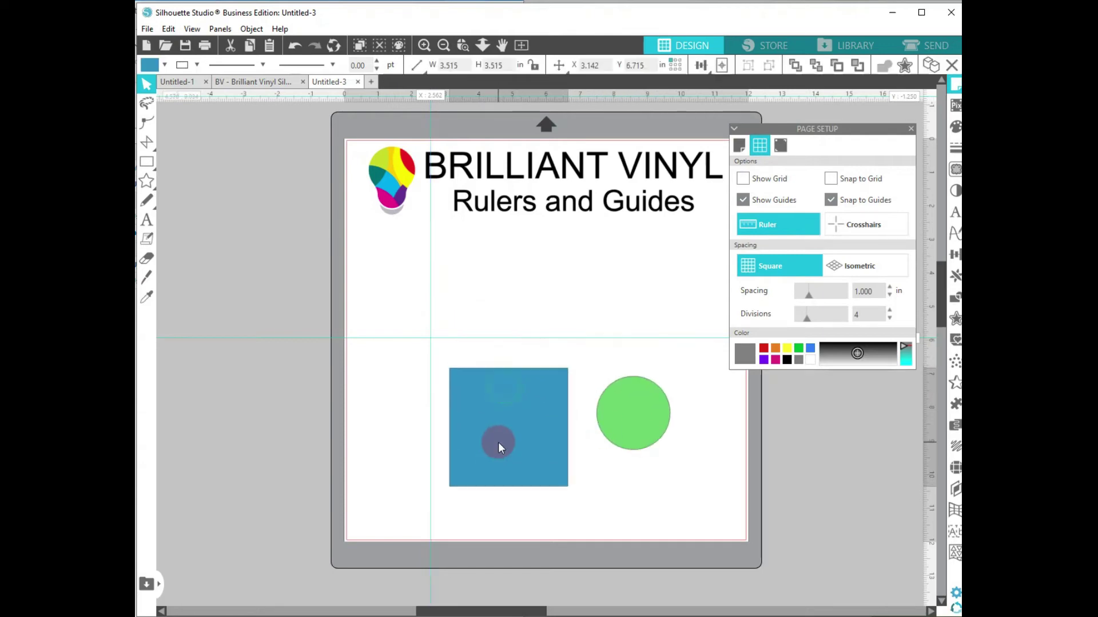
{"action": "left_click", "coordinate": [636, 436]}
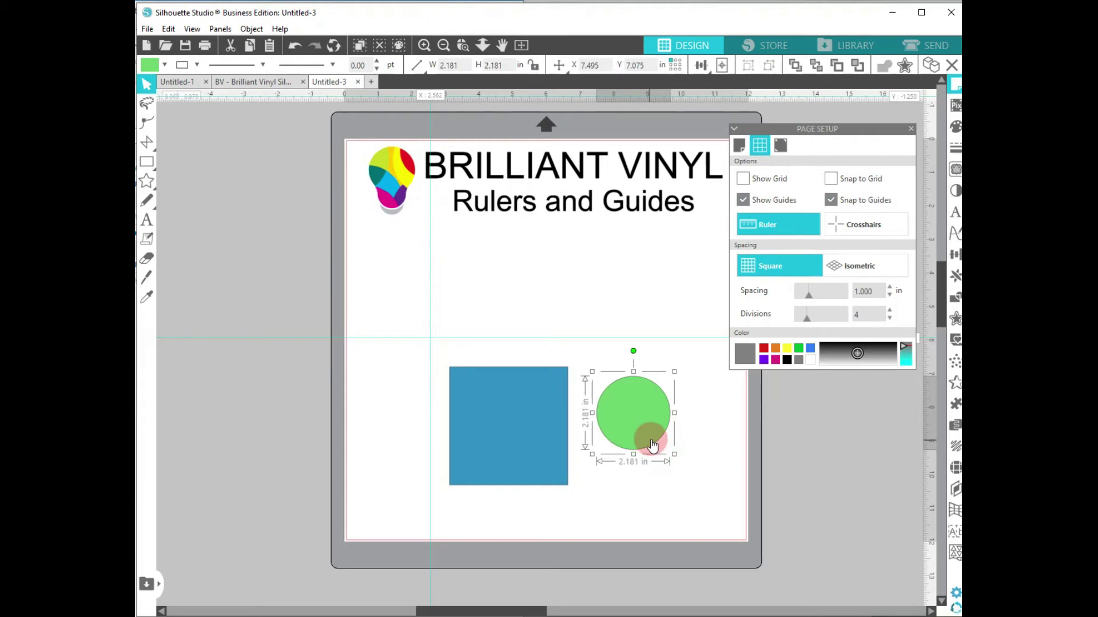
{"action": "left_click_drag", "start_coordinate": [625, 433], "coordinate": [487, 403]}
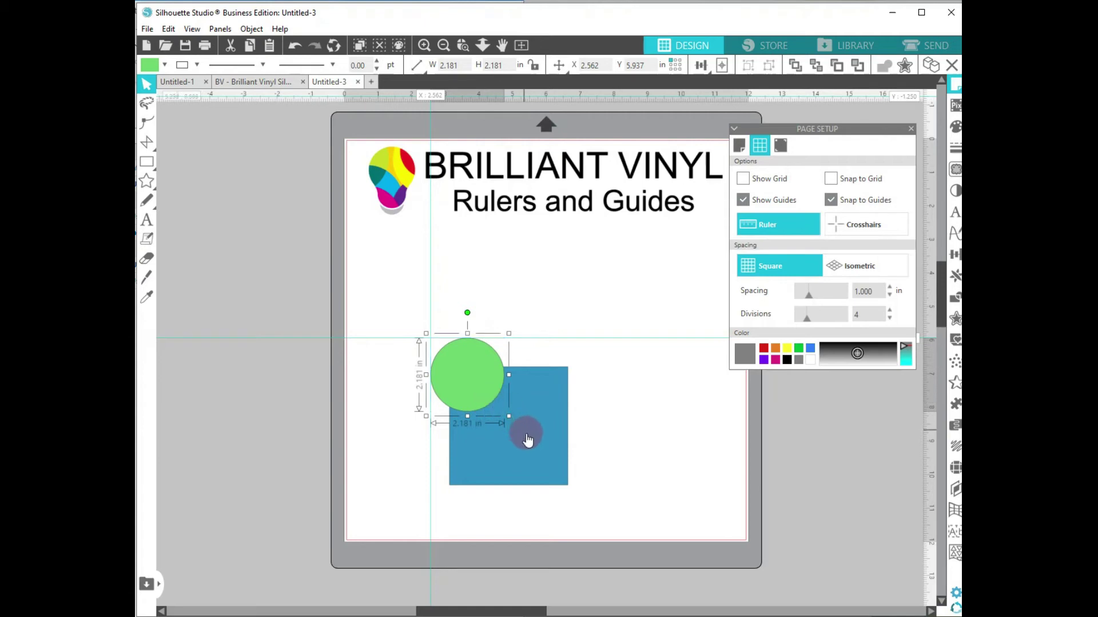
{"action": "left_click_drag", "start_coordinate": [523, 434], "coordinate": [616, 388]}
{"action": "left_click_drag", "start_coordinate": [458, 389], "coordinate": [493, 434]}
{"action": "left_click", "coordinate": [427, 431]}
Put the green circle on the horizontal guide and centre the square on the guide crossing.
{"action": "left_click_drag", "start_coordinate": [614, 370], "coordinate": [460, 325]}
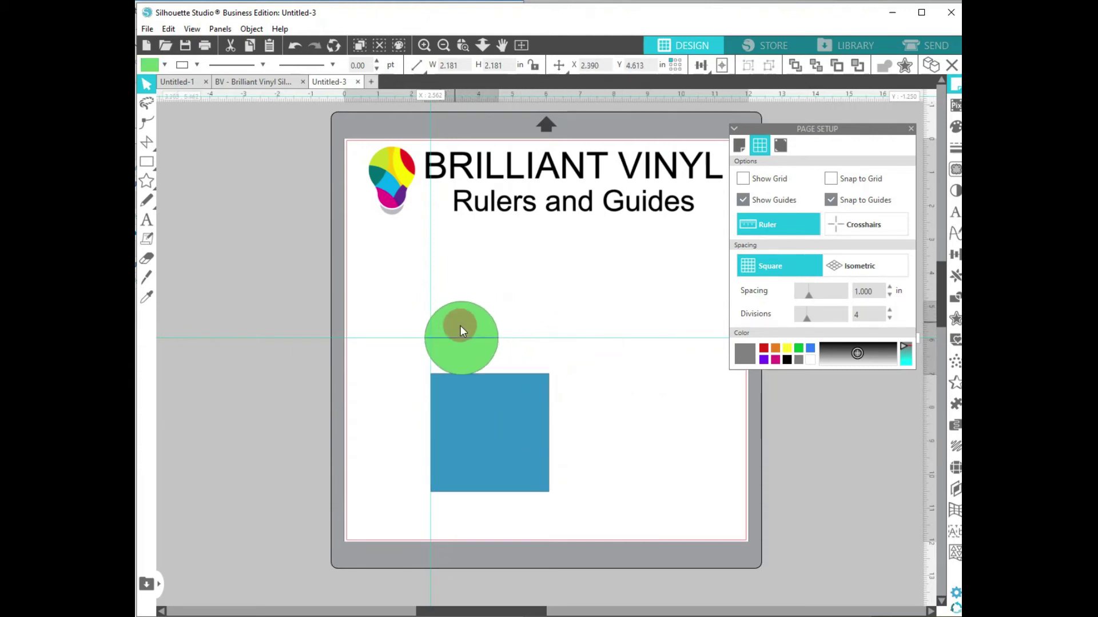
{"action": "left_click", "coordinate": [621, 424]}
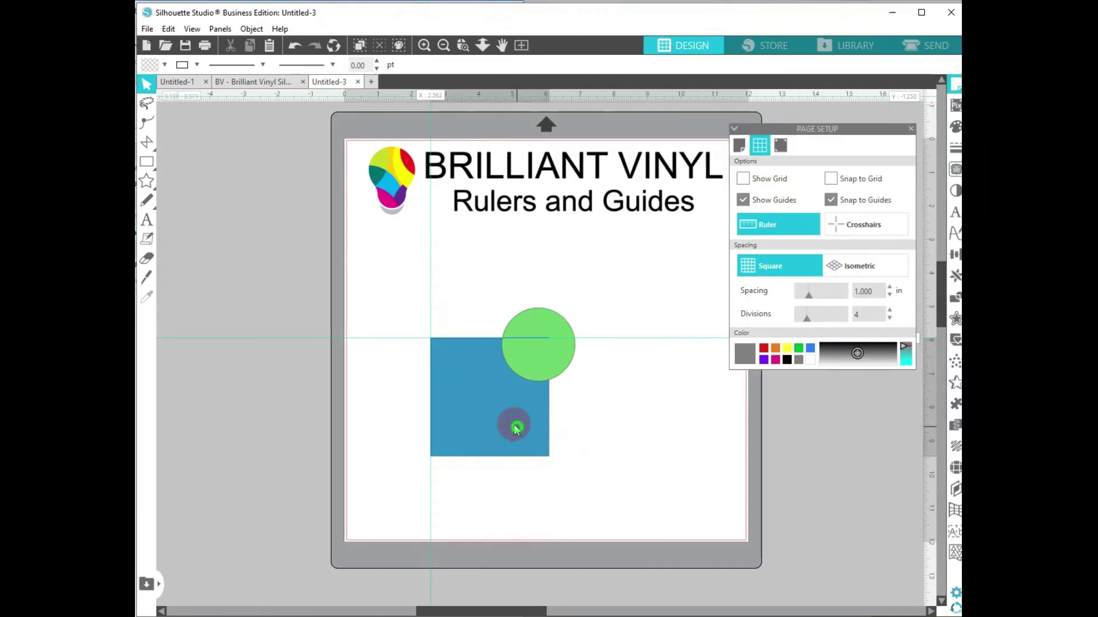
{"action": "left_click_drag", "start_coordinate": [512, 423], "coordinate": [457, 367]}
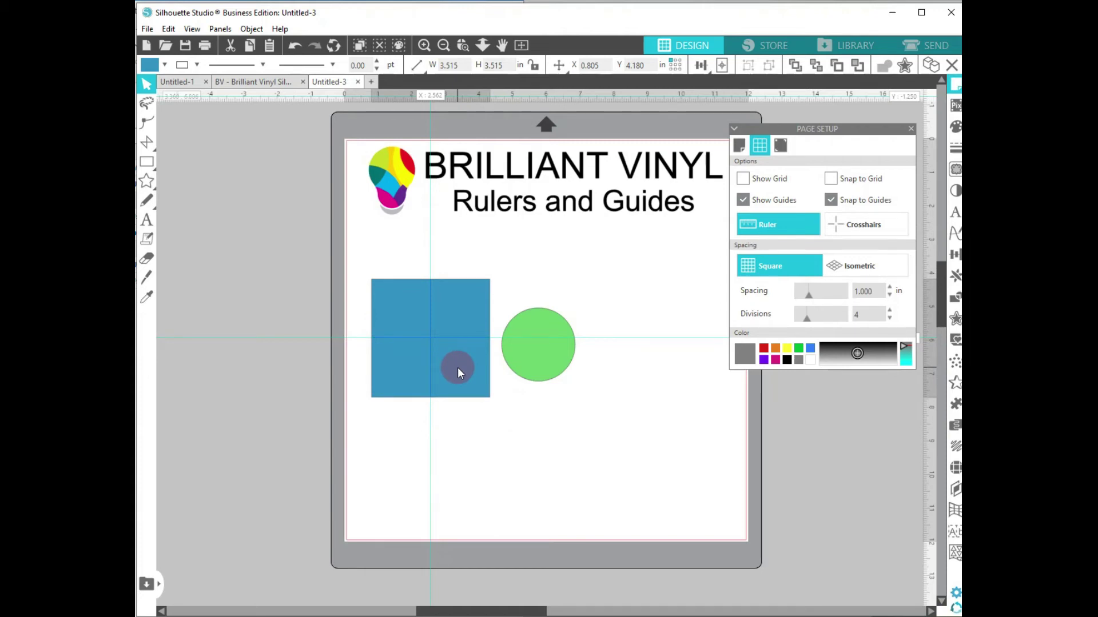
Snap the green circle onto the guide crossing, centred inside the blue square.
{"action": "key", "text": "Escape"}
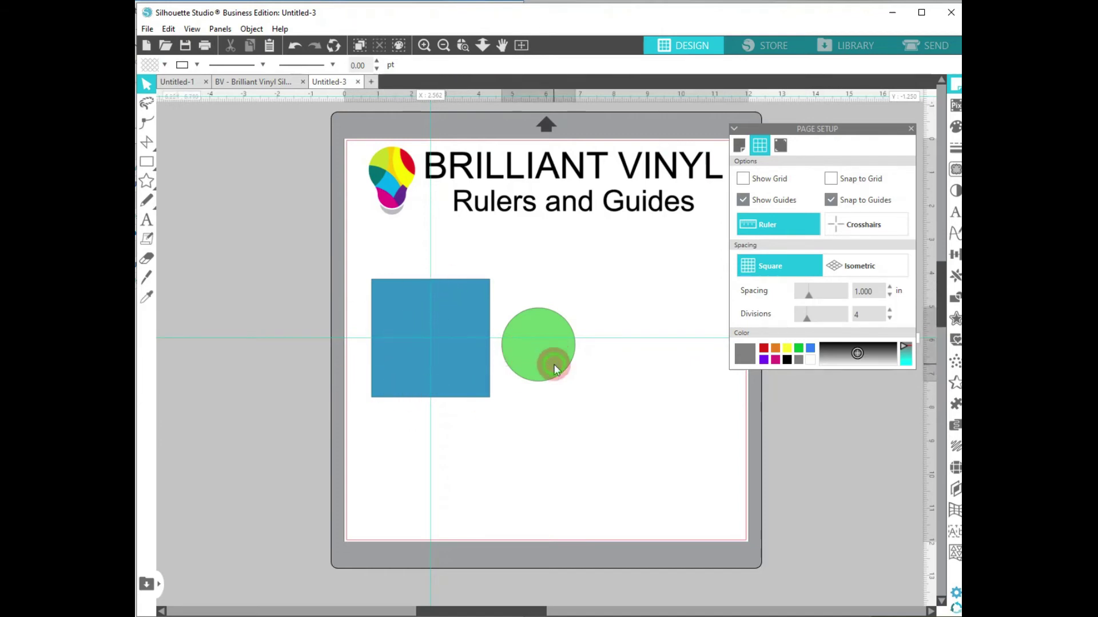
{"action": "left_click_drag", "start_coordinate": [551, 362], "coordinate": [445, 359]}
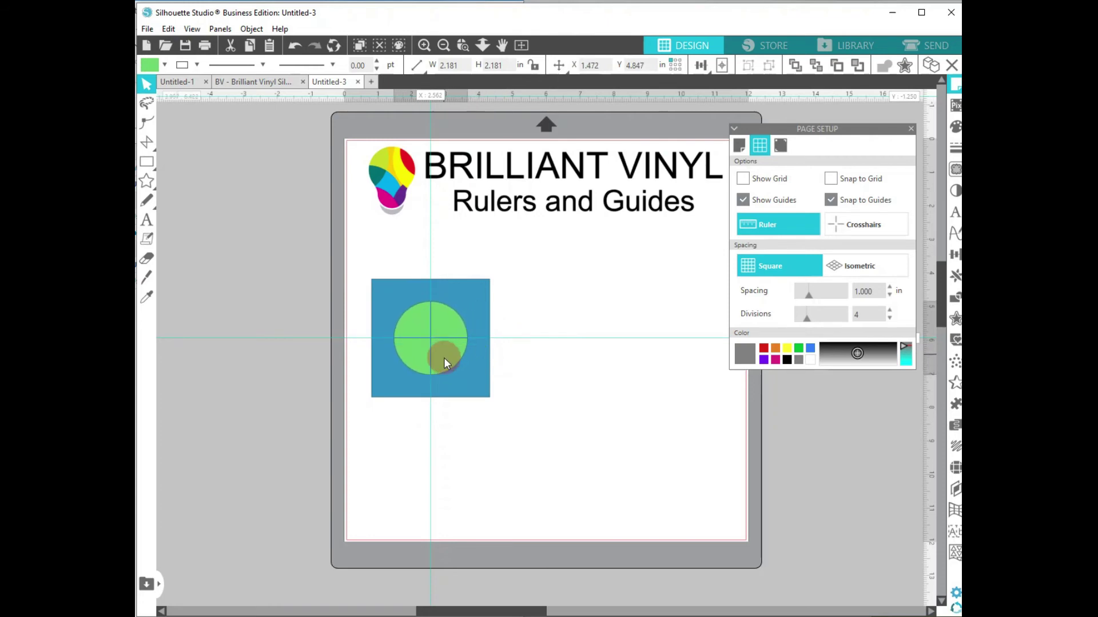
{"action": "left_click", "coordinate": [588, 392]}
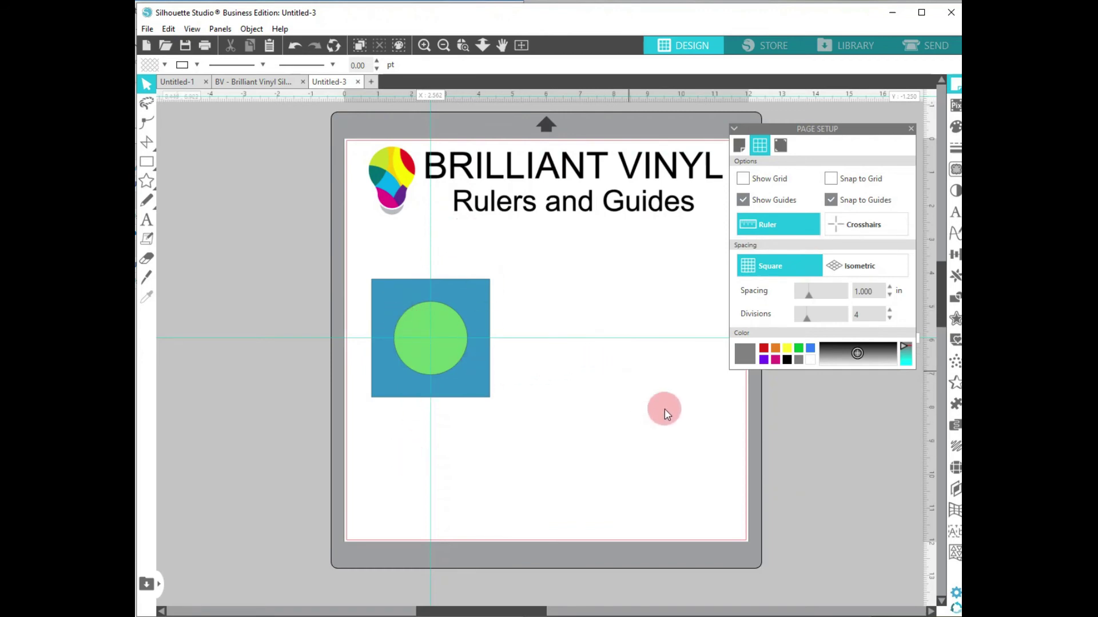
Add a vertical guide at X 5.250 in, right of the blue square.
{"action": "left_click_drag", "start_coordinate": [930, 205], "coordinate": [520, 223]}
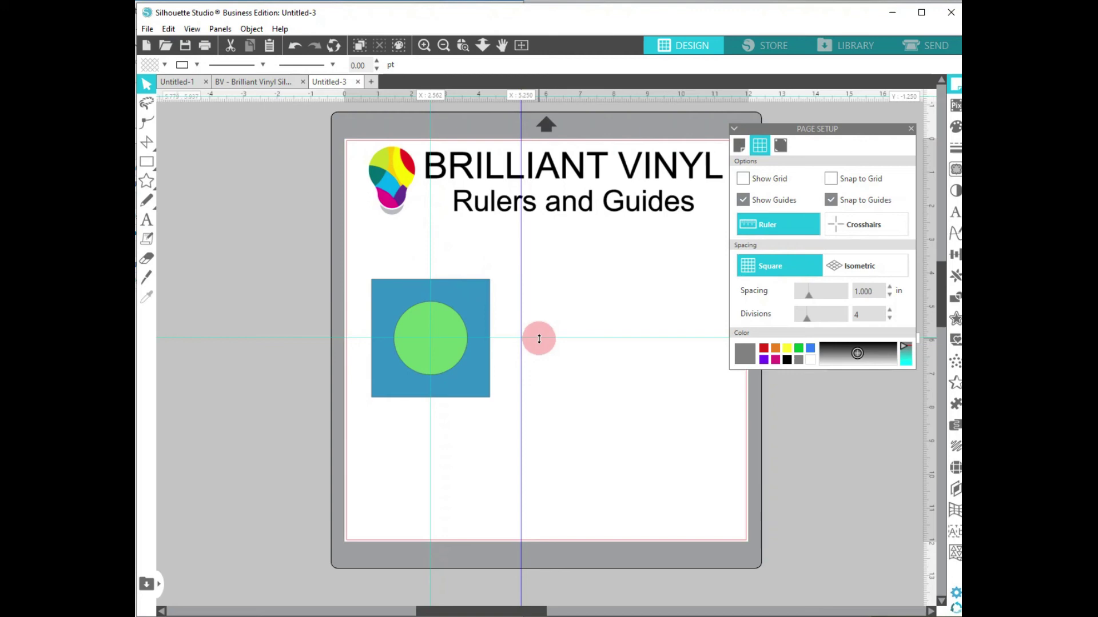
Delete all three existing guides and add a new horizontal guide just below the title.
{"action": "right_click", "coordinate": [522, 353]}
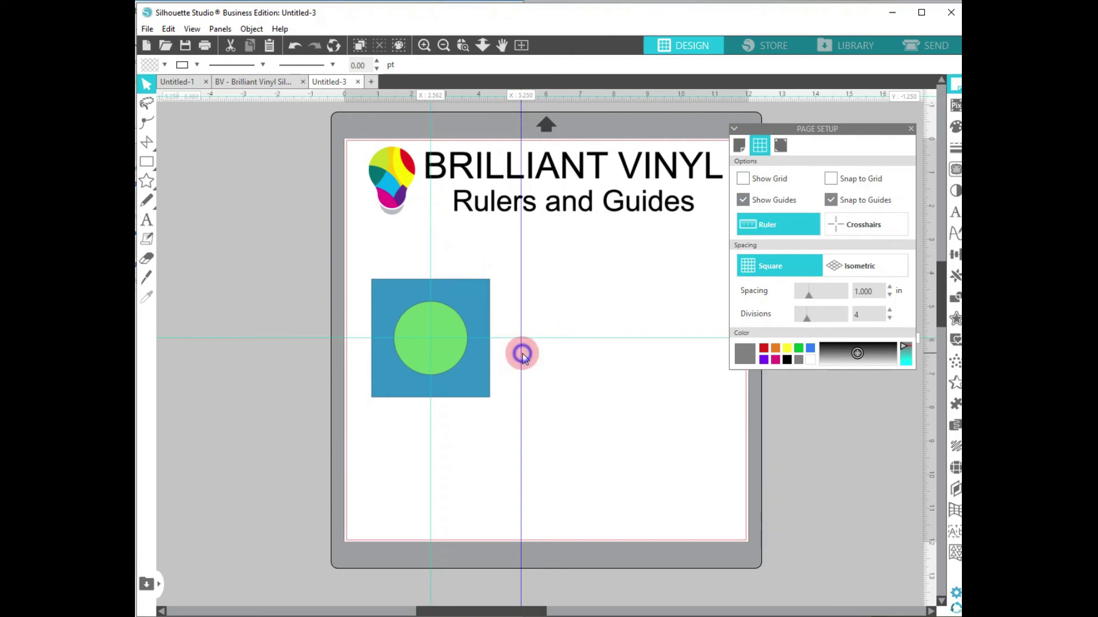
{"action": "left_click", "coordinate": [550, 429]}
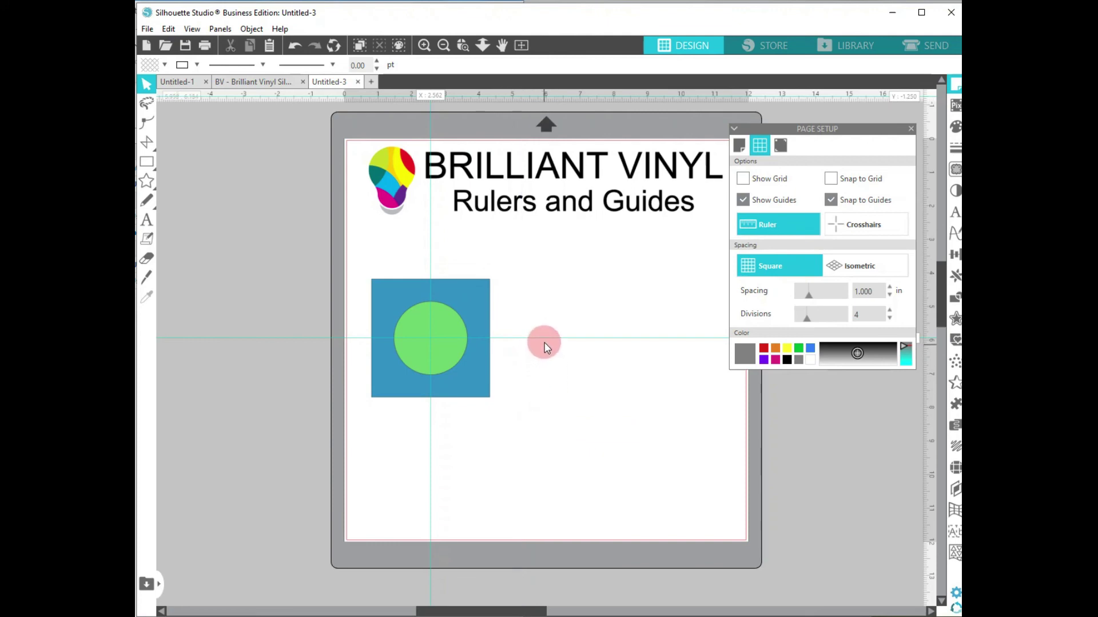
{"action": "right_click", "coordinate": [546, 338]}
{"action": "left_click", "coordinate": [581, 413]}
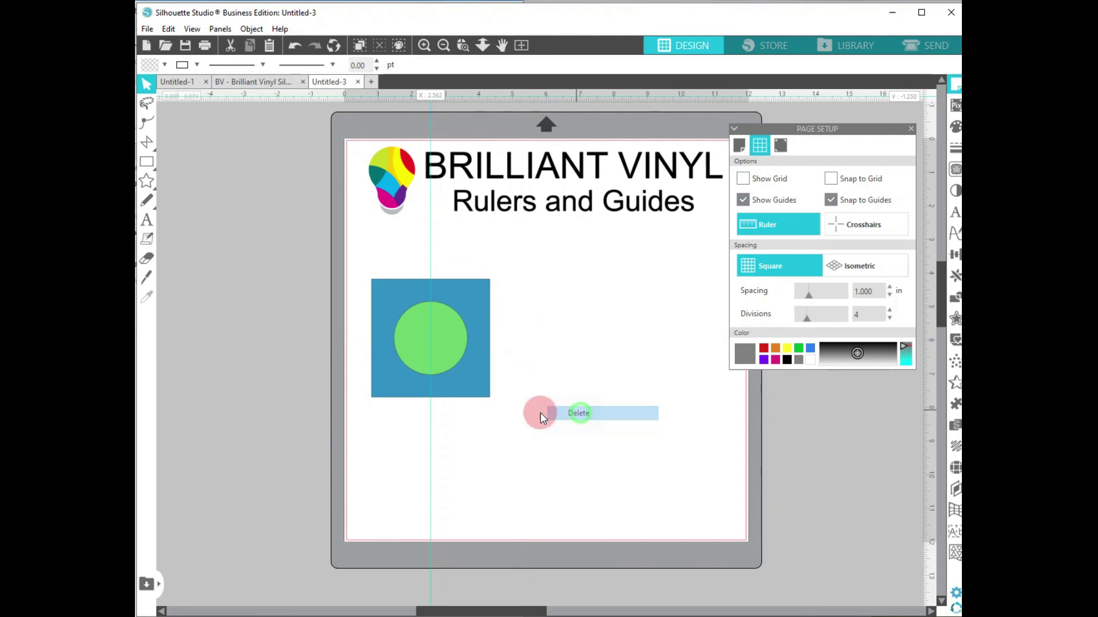
{"action": "right_click", "coordinate": [431, 452]}
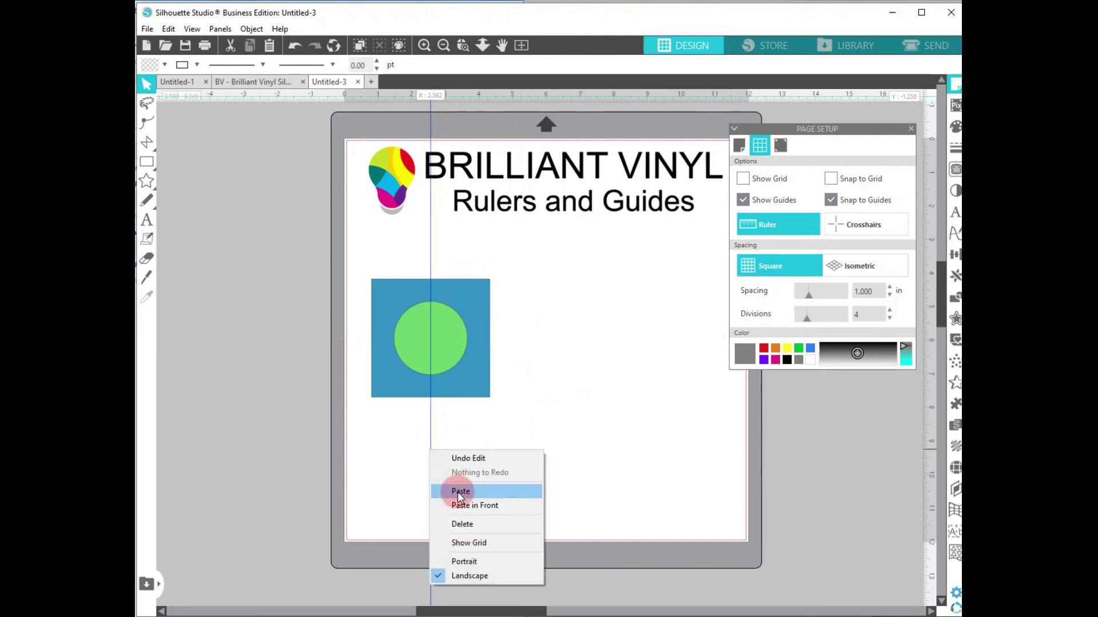
{"action": "left_click", "coordinate": [464, 525]}
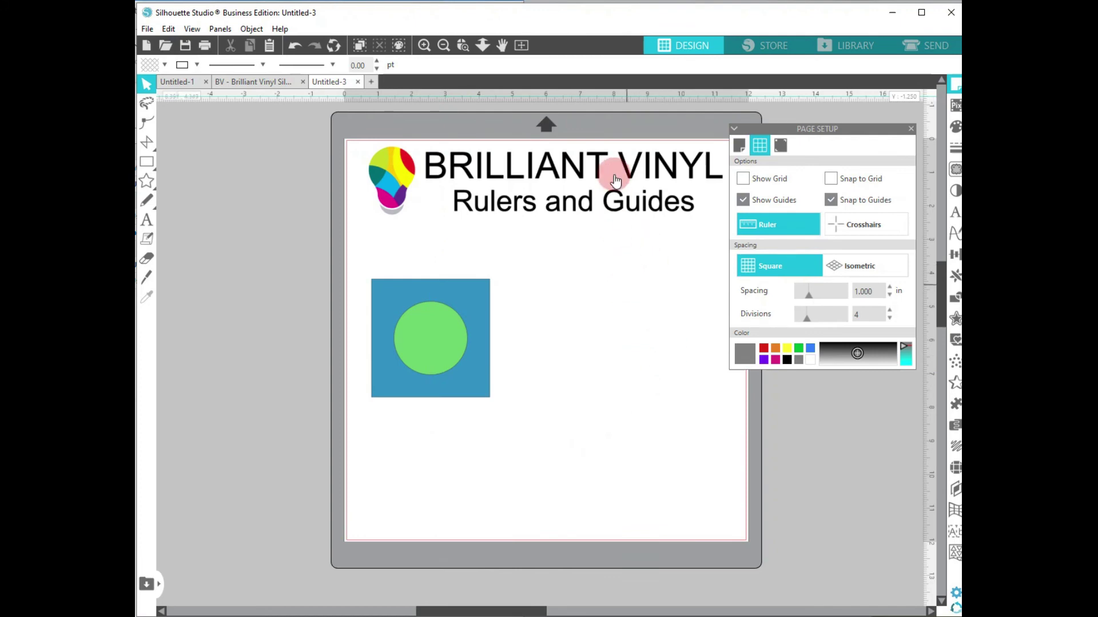
{"action": "left_click_drag", "start_coordinate": [600, 97], "coordinate": [598, 235]}
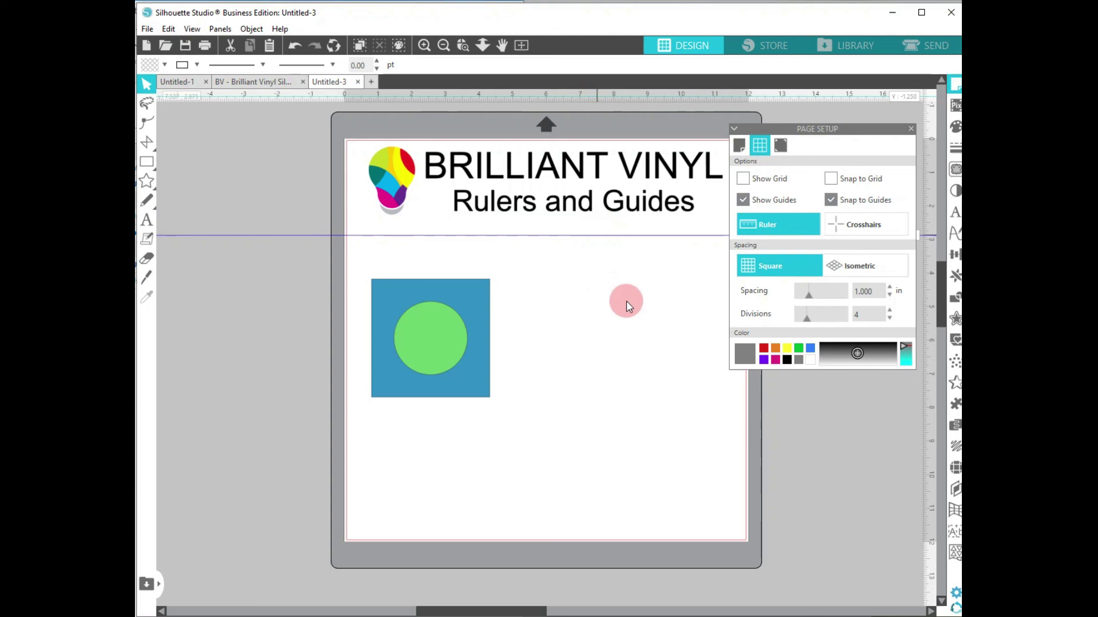